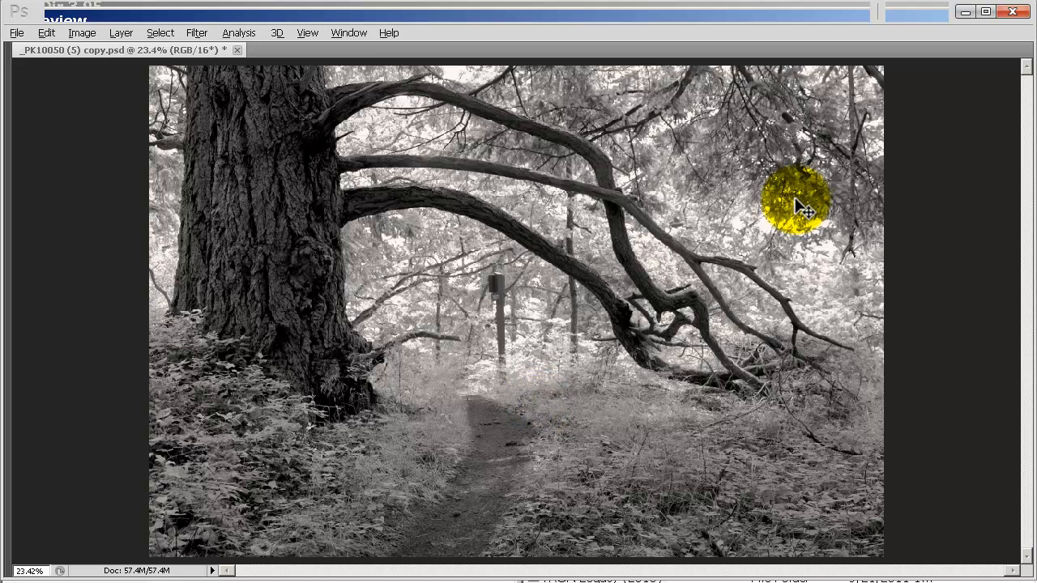
- Show the hidden tools and layer controls and duplicate the Background layer
key(Tab)
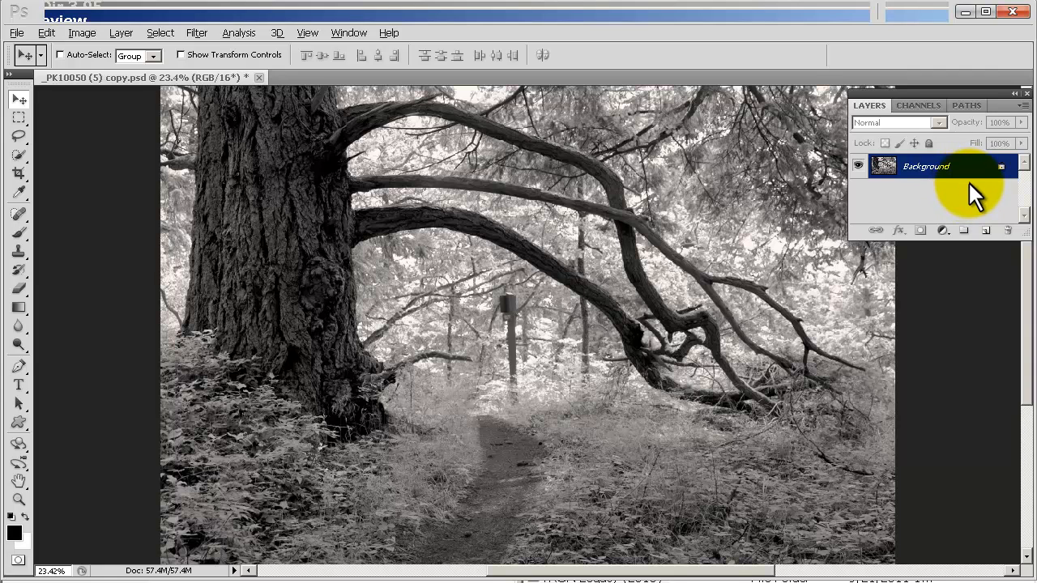
key(ctrl+j)
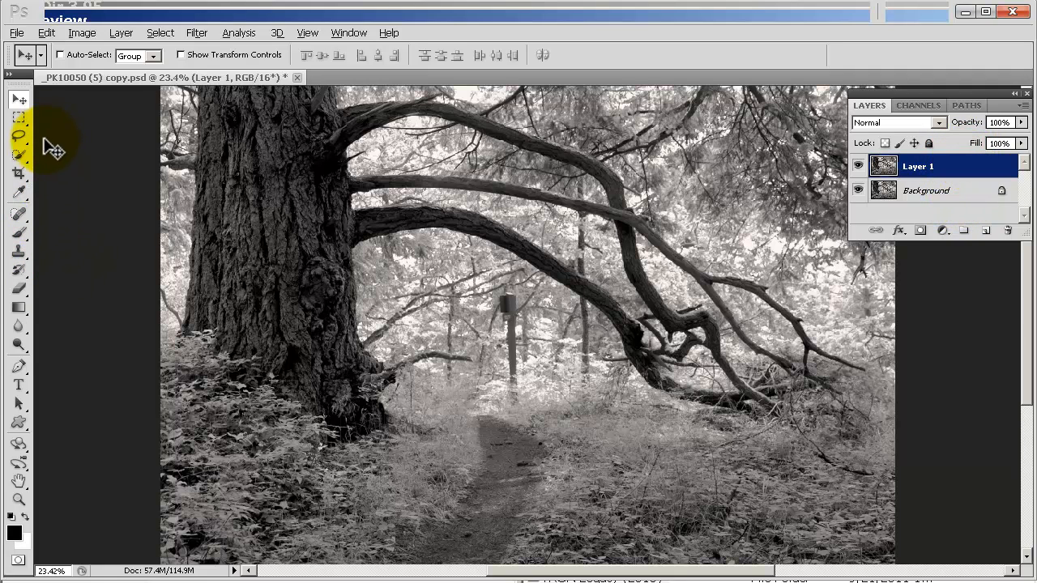
- Draw a freehand Lasso selection around the signpost and the thin slanted branch beside it on Layer 1
drag(19, 138, 93, 139)
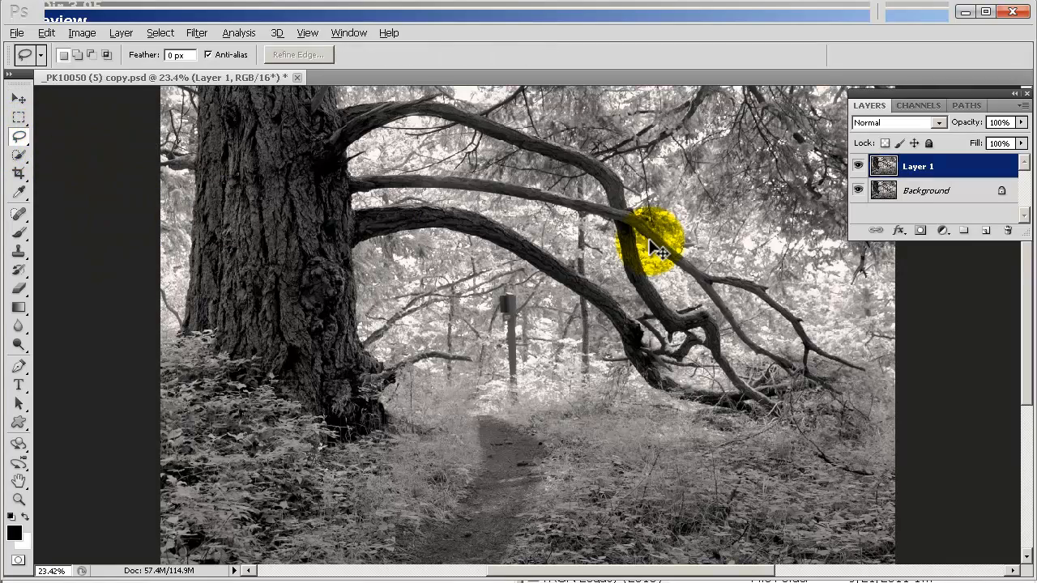
scroll(657, 235, up, 4)
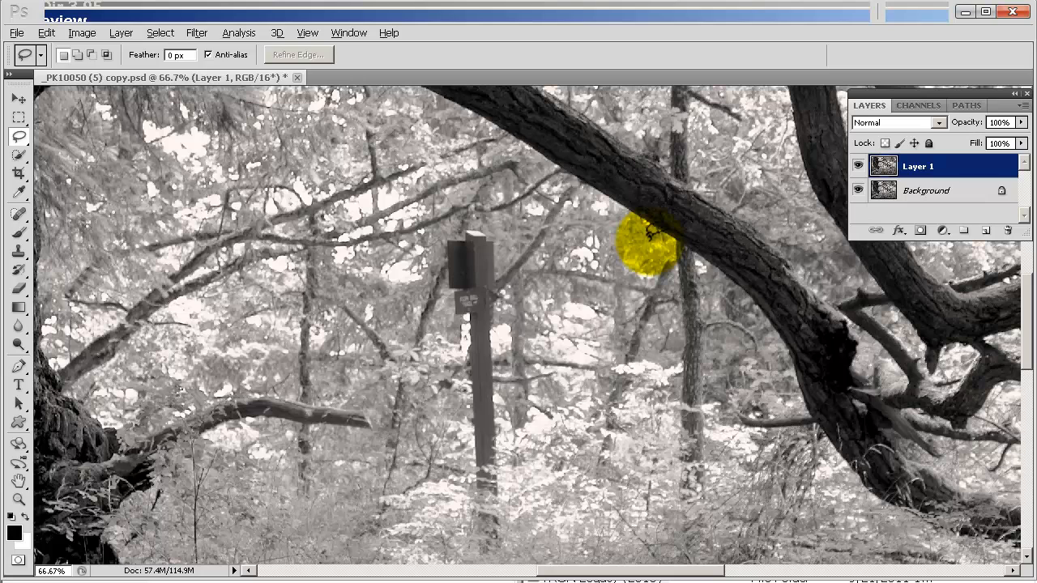
drag(564, 401, 572, 304)
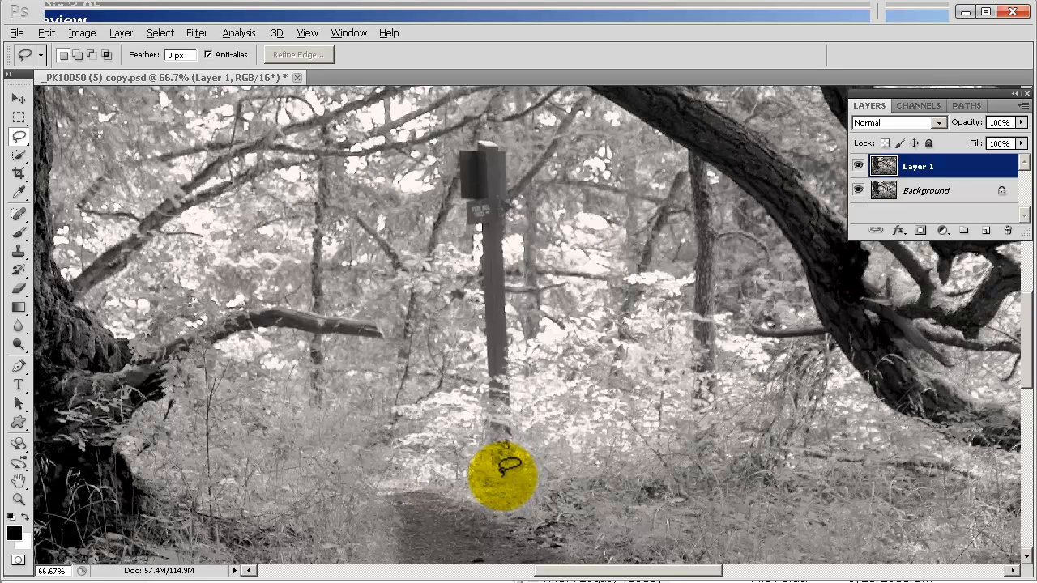
mouse_move(494, 478)
mouse_down()
mouse_move(529, 446)
mouse_move(538, 407)
mouse_move(514, 301)
mouse_move(535, 247)
mouse_move(517, 216)
mouse_move(581, 134)
mouse_move(589, 94)
mouse_move(570, 99)
mouse_move(531, 156)
mouse_move(515, 160)
mouse_move(482, 133)
mouse_move(455, 173)
mouse_move(504, 472)
mouse_up()
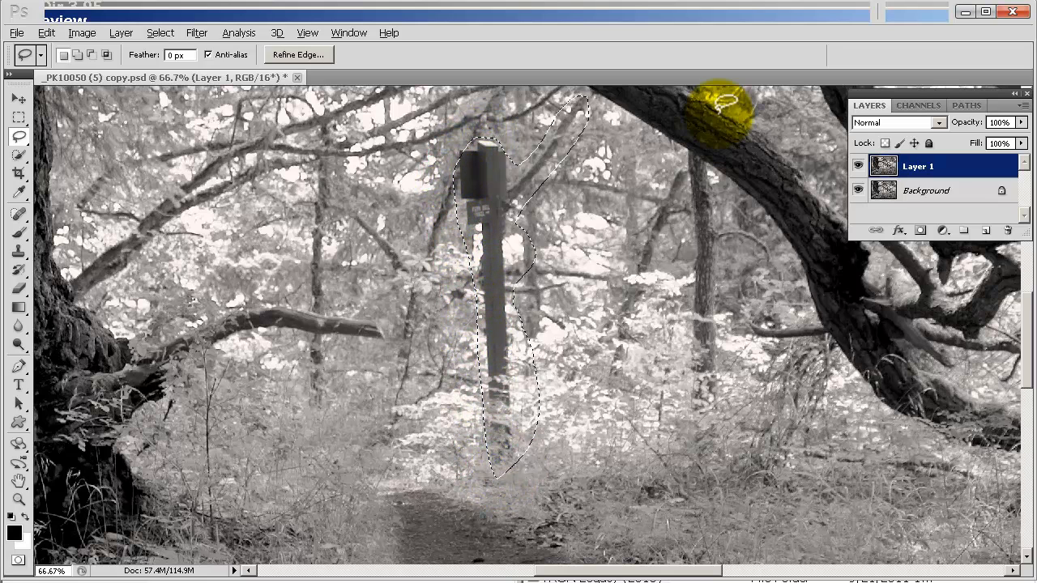
- Fill the signpost selection using Content-Aware in Normal mode at 100% opacity, and deselect it
right_click(487, 203)
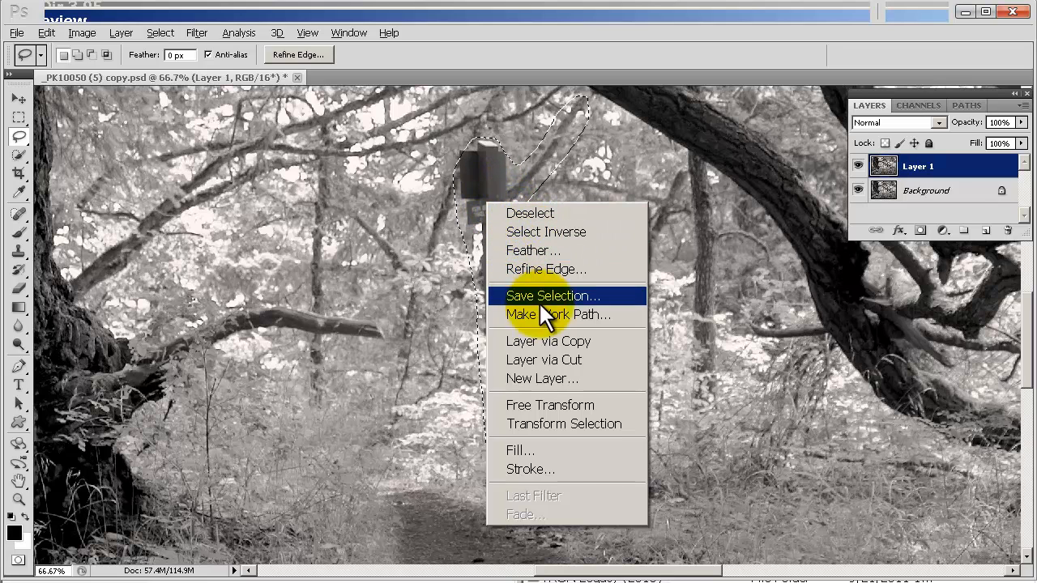
click(533, 447)
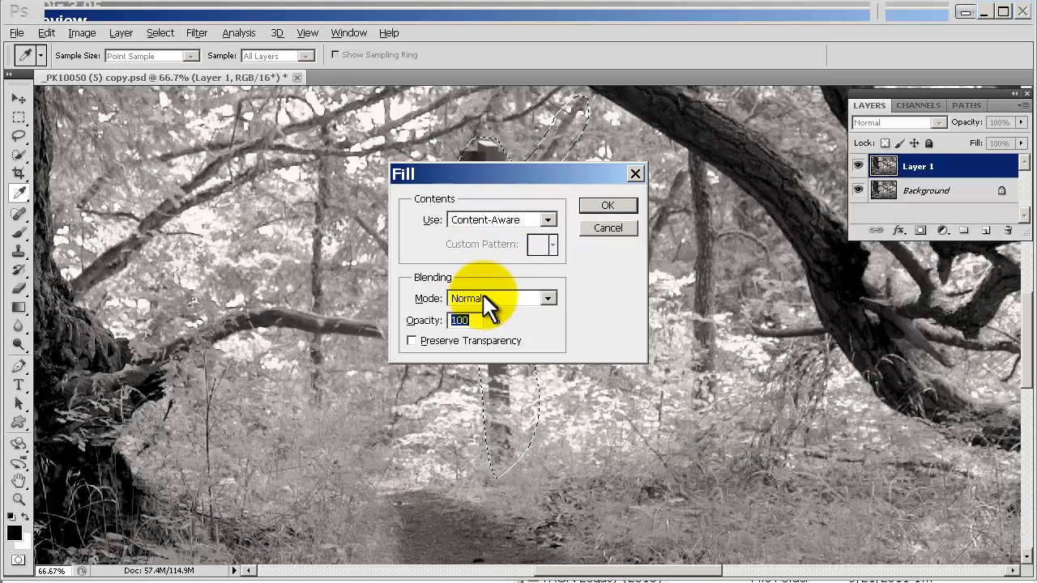
click(607, 205)
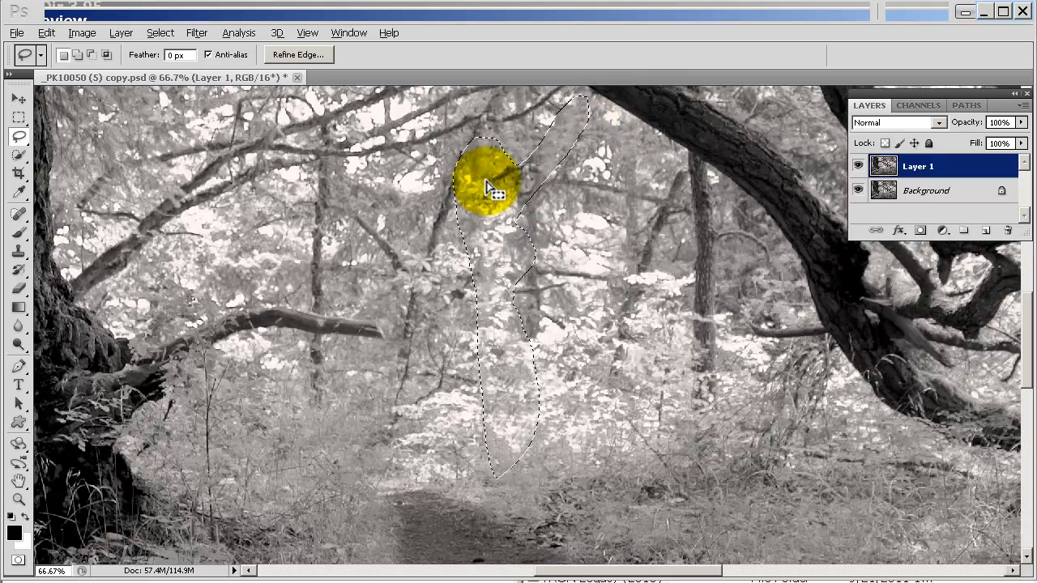
right_click(487, 183)
click(516, 196)
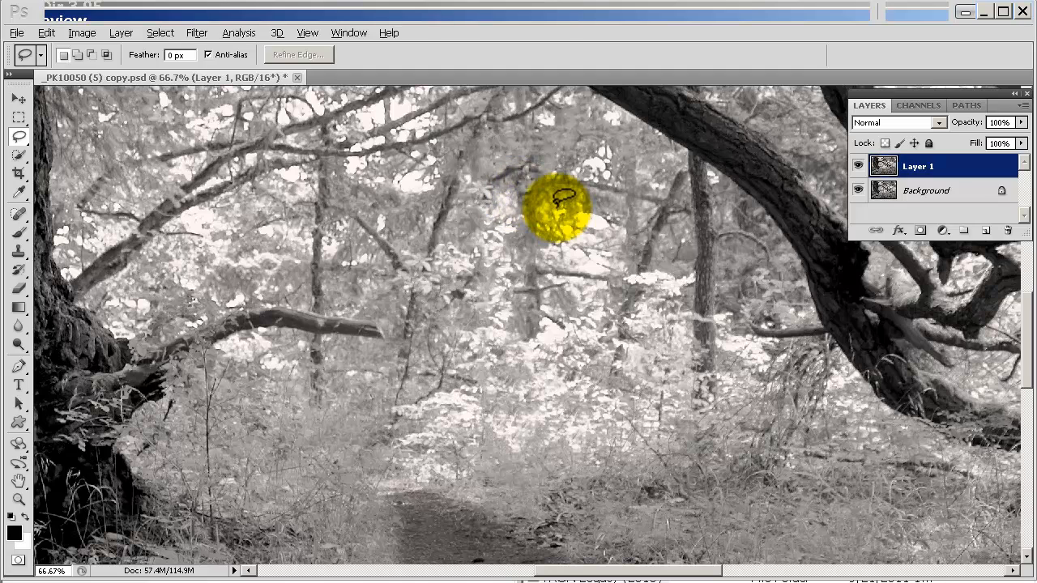
- Retouch the upper part of the filled area with a size 10 Content-Aware Spot Healing Brush, removing the repeated leaf cluster and patchy spots beneath the branches
key(ctrl+plus)
drag(602, 348, 631, 461)
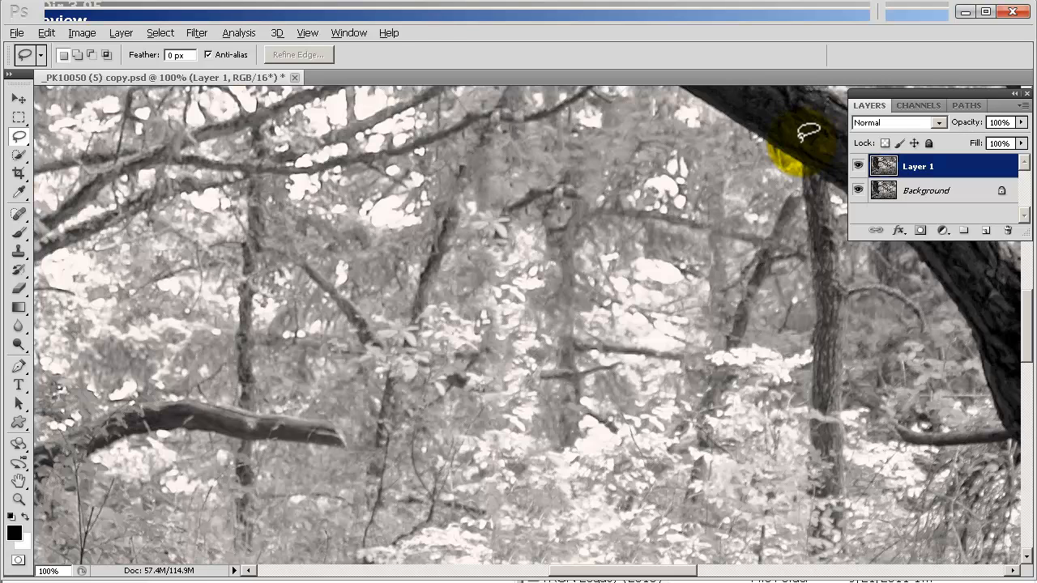
key(j)
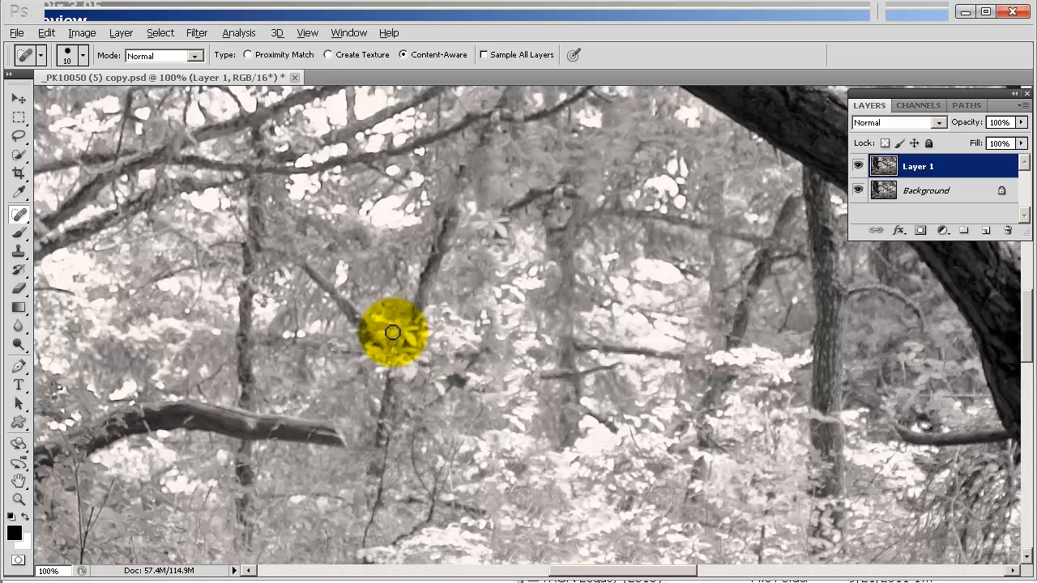
key(ctrl+plus)
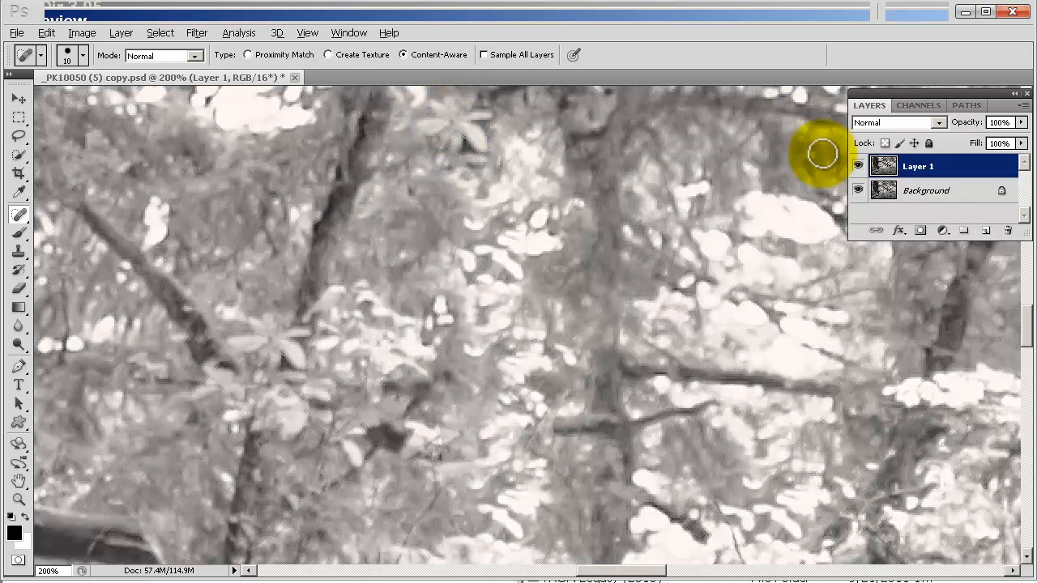
click(858, 166)
click(857, 167)
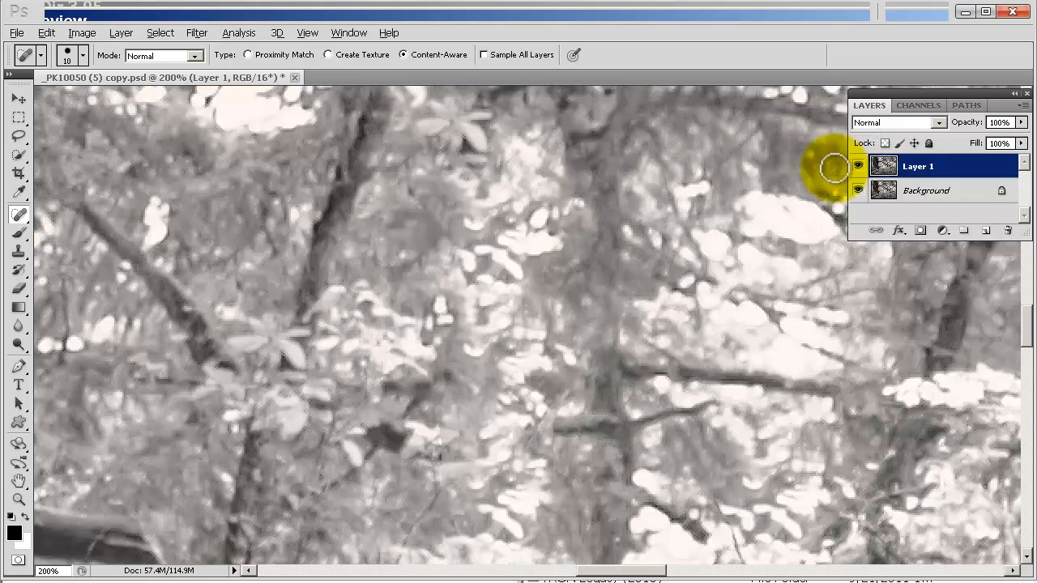
drag(640, 215, 677, 338)
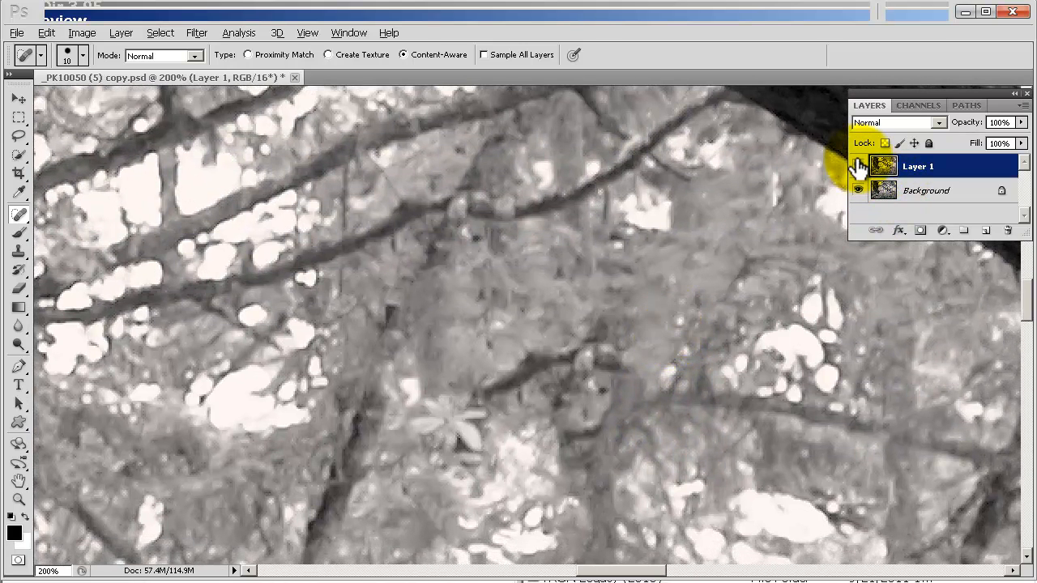
click(858, 167)
click(858, 167)
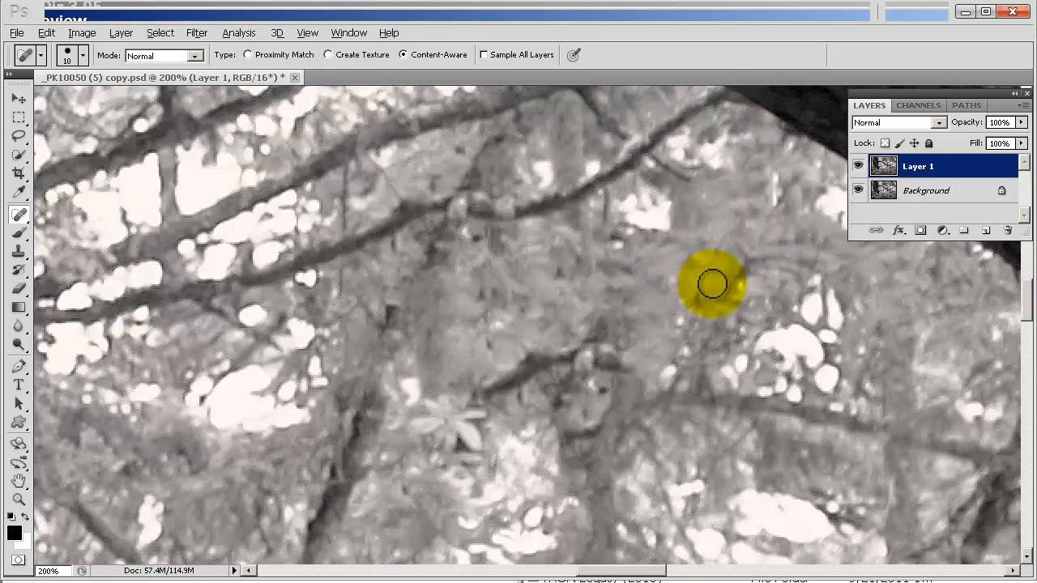
drag(718, 300, 770, 228)
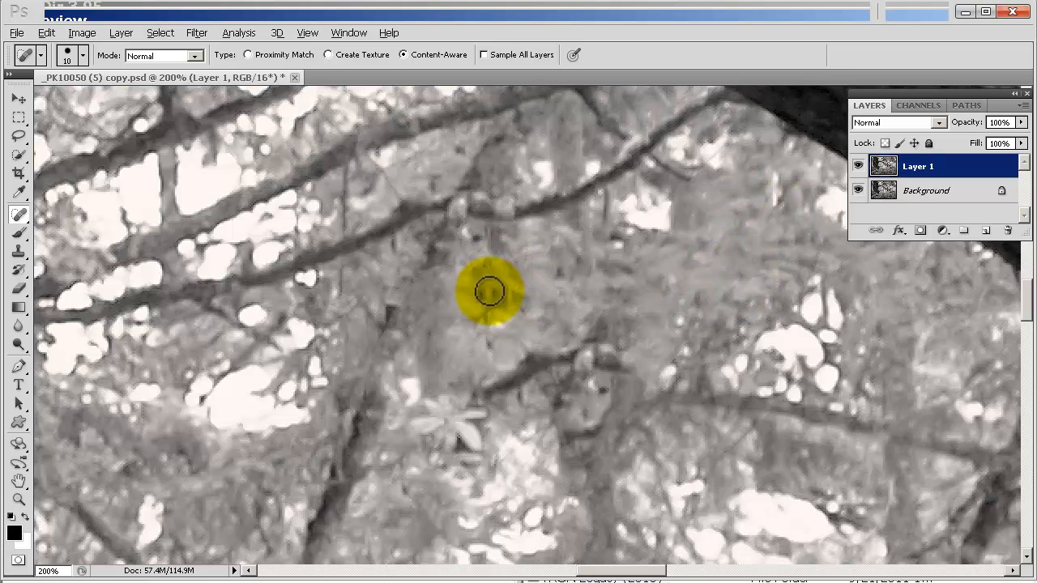
mouse_move(452, 394)
mouse_down()
mouse_move(429, 432)
mouse_move(446, 413)
mouse_move(476, 433)
mouse_move(469, 448)
mouse_move(458, 425)
mouse_move(438, 446)
mouse_move(501, 423)
mouse_move(447, 401)
mouse_move(472, 405)
mouse_up()
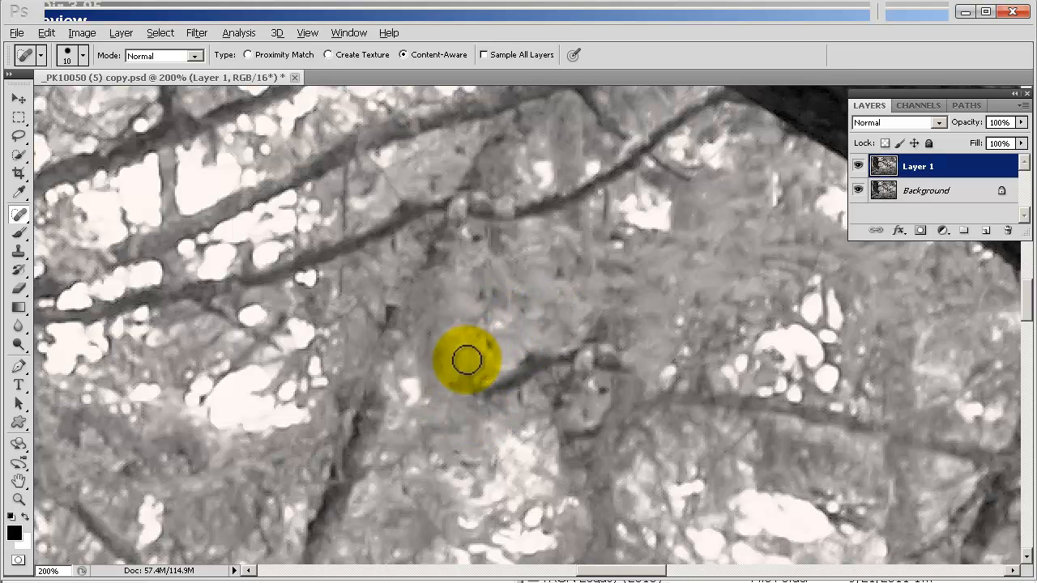
drag(424, 268, 438, 260)
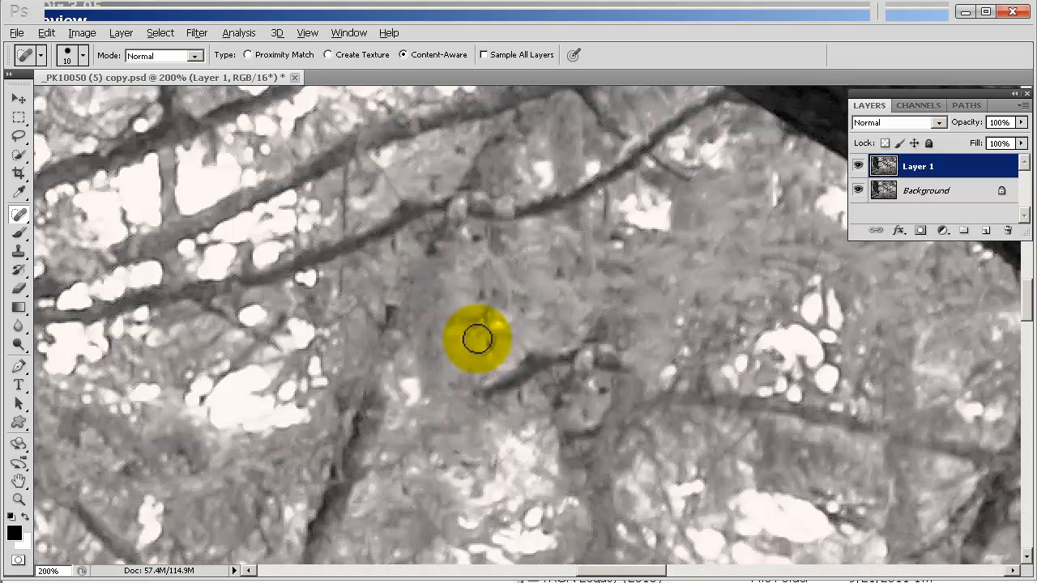
- Heal the patchy foliage in the middle of the filled area and compare it with the original by toggling Layer 1's visibility
key(space)
mouse_move(440, 423)
mouse_down()
mouse_move(498, 167)
mouse_move(493, 138)
mouse_up()
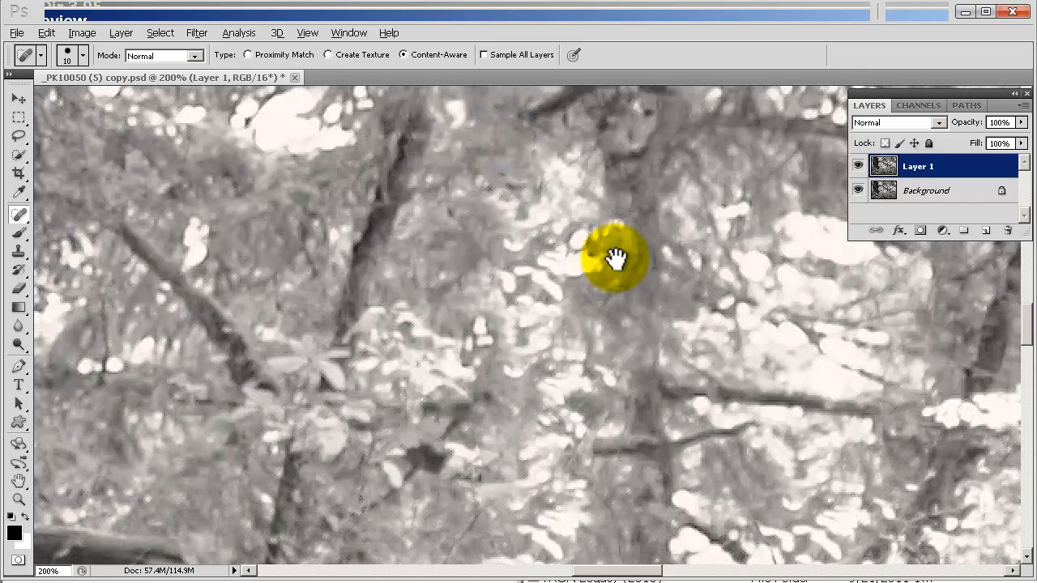
click(859, 166)
click(858, 167)
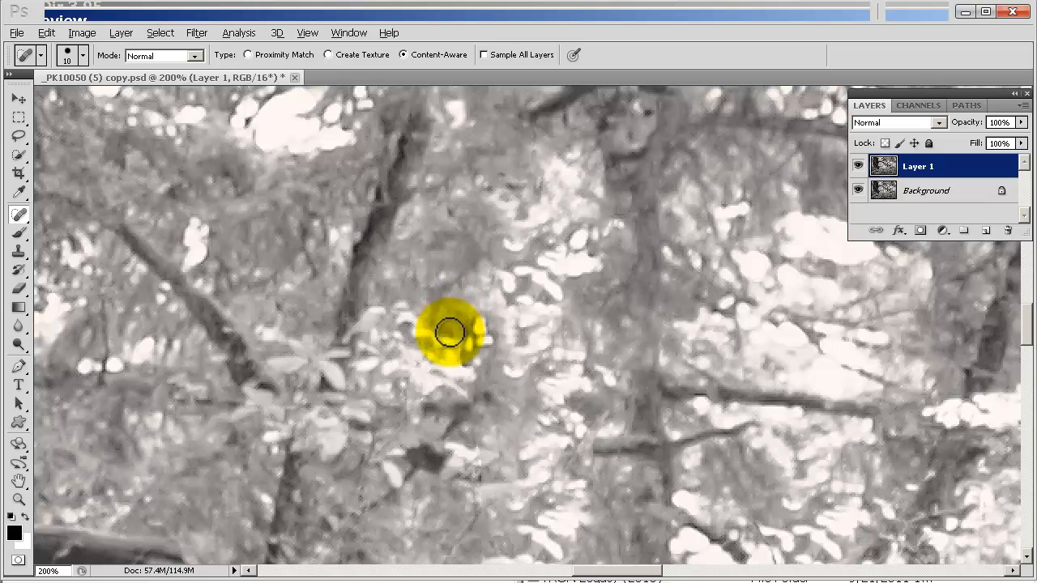
drag(445, 330, 440, 282)
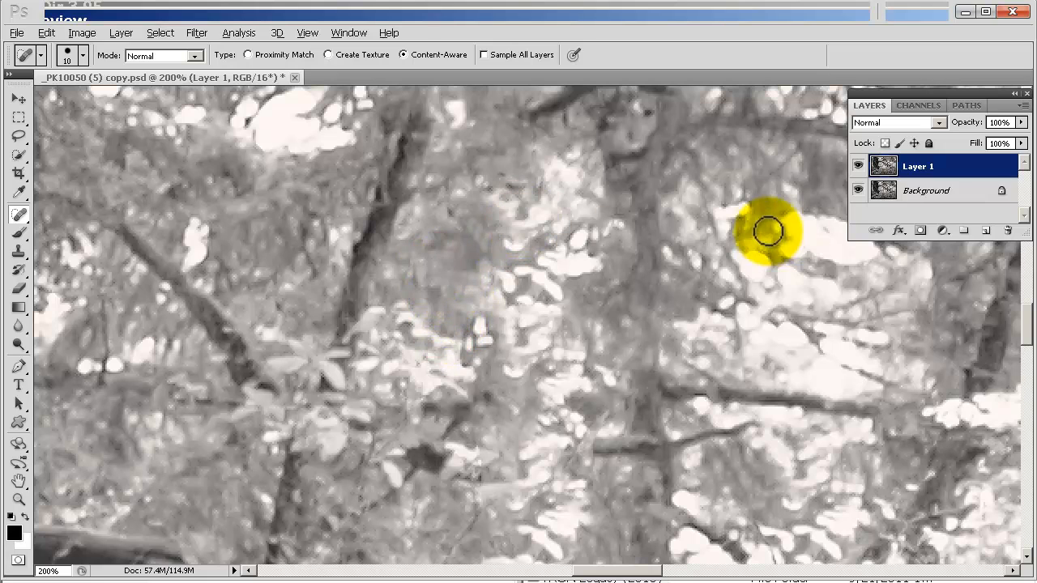
click(859, 166)
click(859, 166)
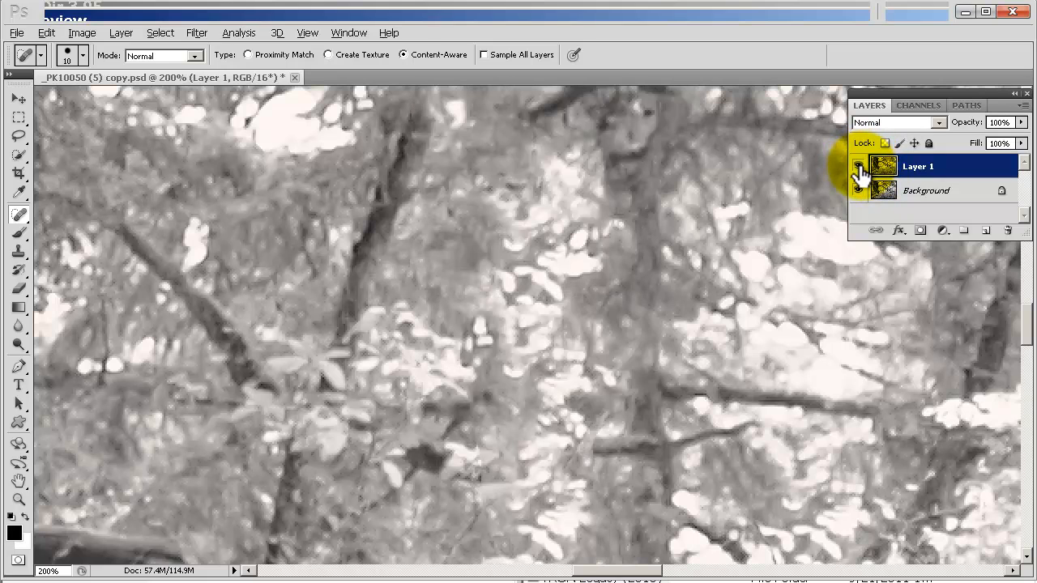
- Compare the lower filled area with the original and heal the patch along the base of the faint background trunk
drag(637, 378, 614, 170)
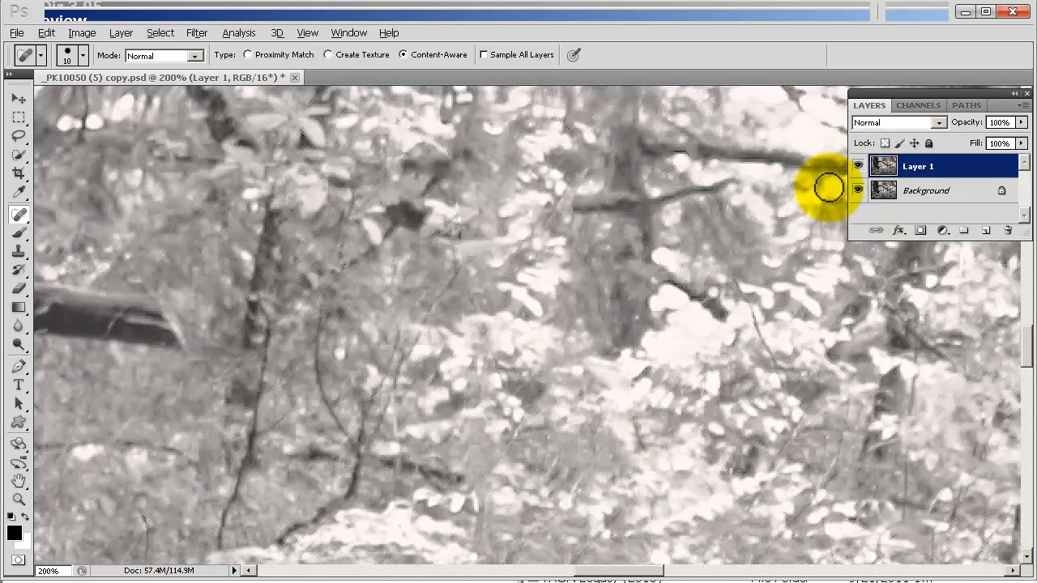
click(859, 166)
click(859, 166)
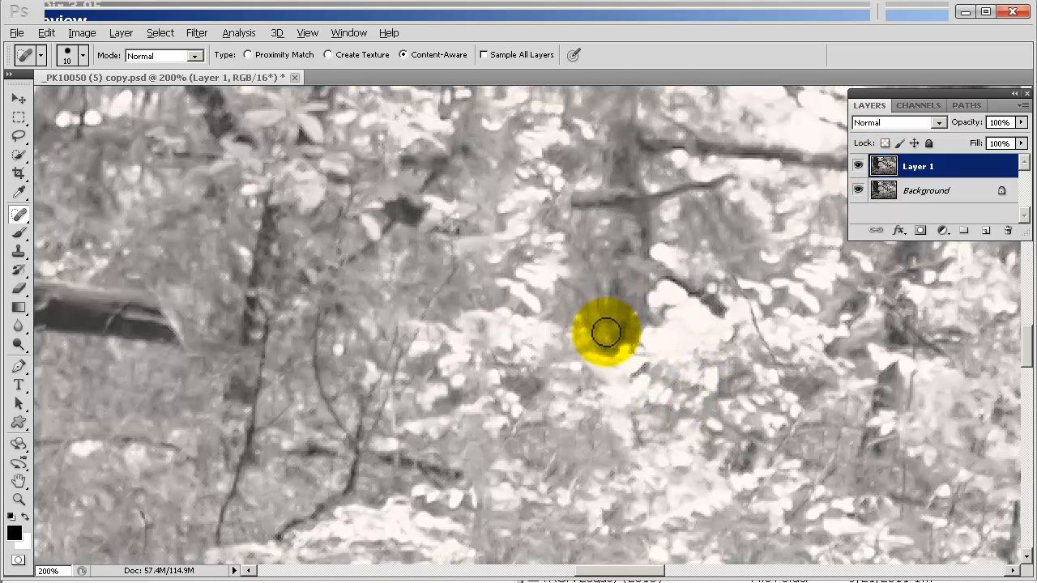
drag(602, 332, 576, 243)
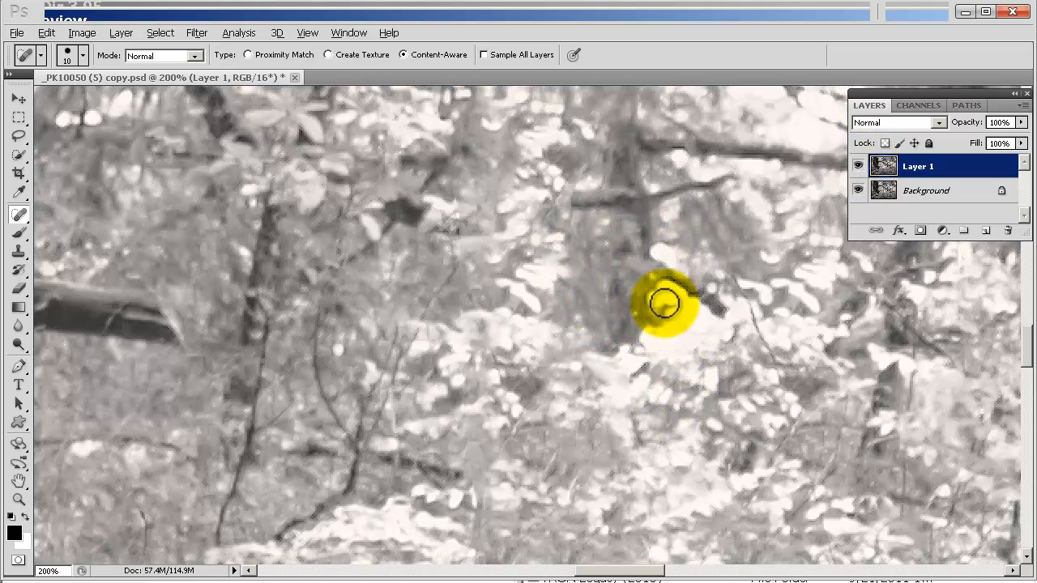
- Compare the retouched area with the original signpost photo, close up and at 66.67%, by toggling Layer 1's visibility
drag(632, 379, 643, 169)
click(858, 166)
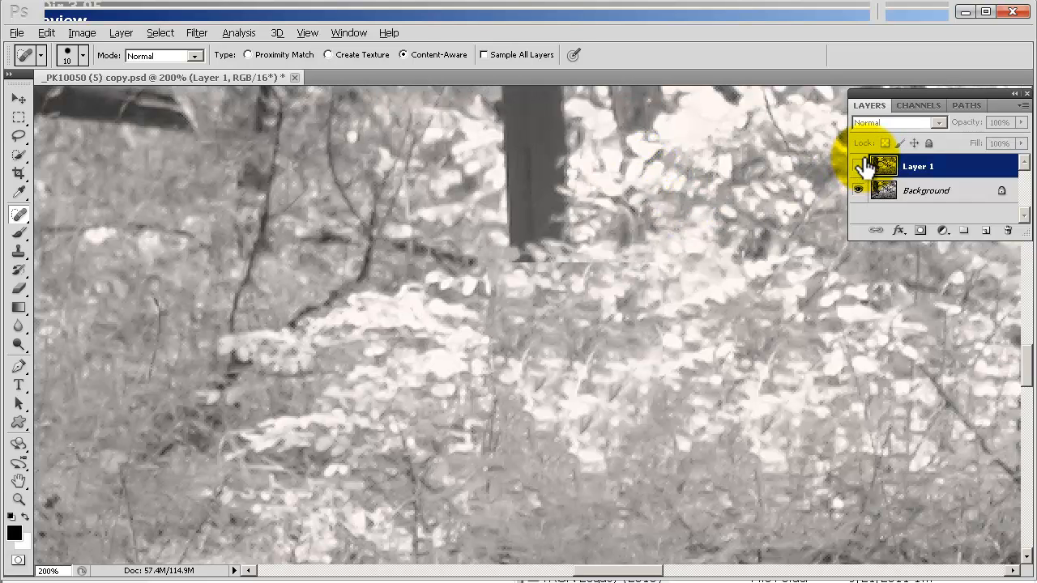
click(858, 167)
scroll(725, 308, up, 5)
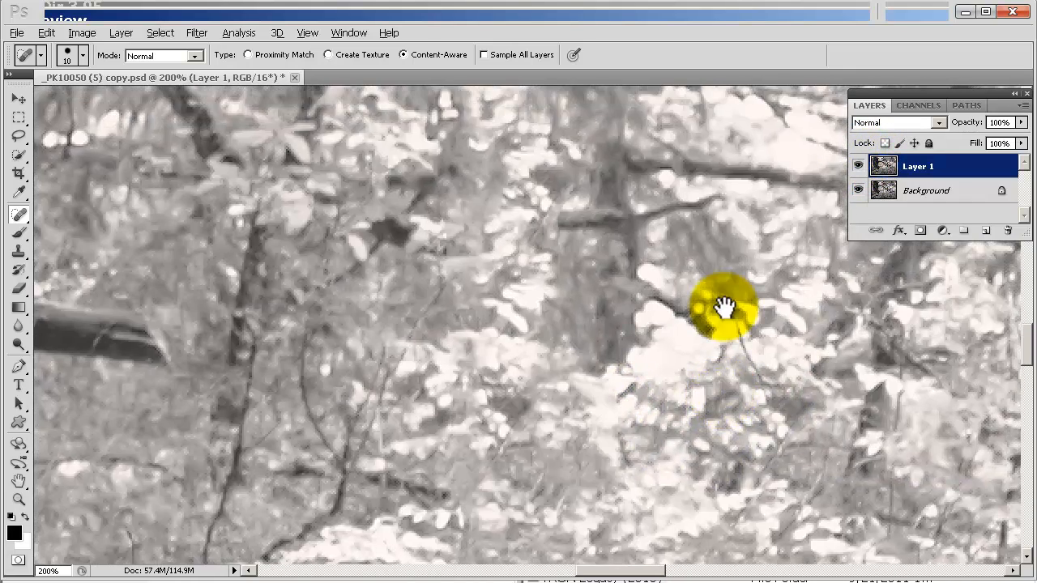
click(857, 166)
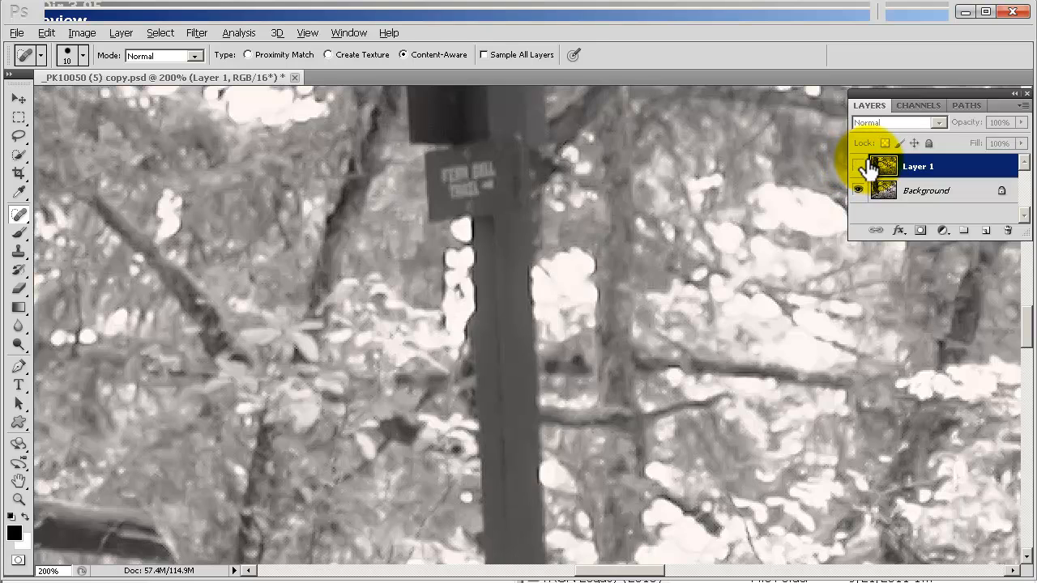
click(858, 166)
click(858, 166)
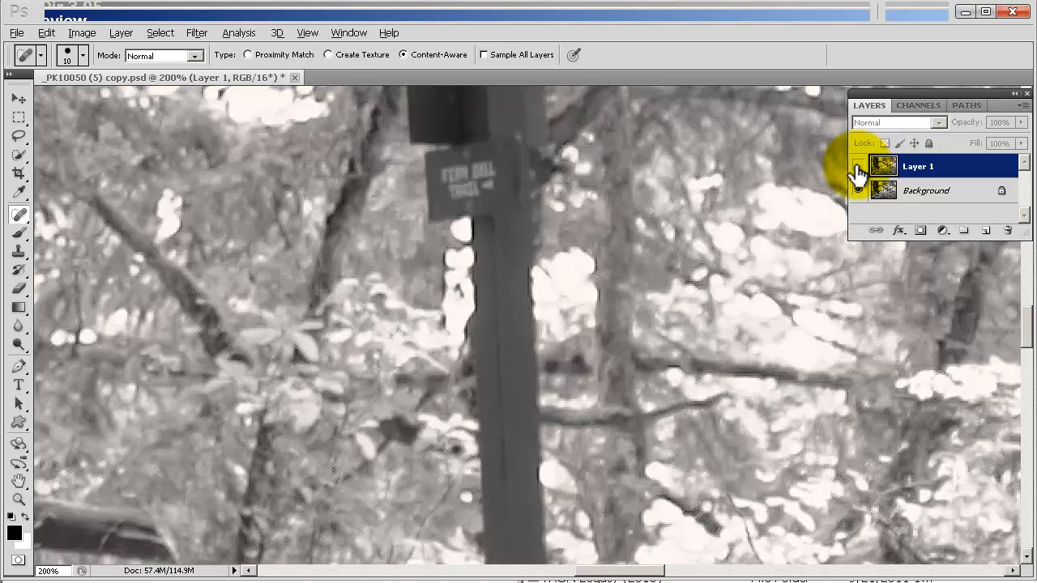
click(858, 166)
drag(698, 172, 674, 397)
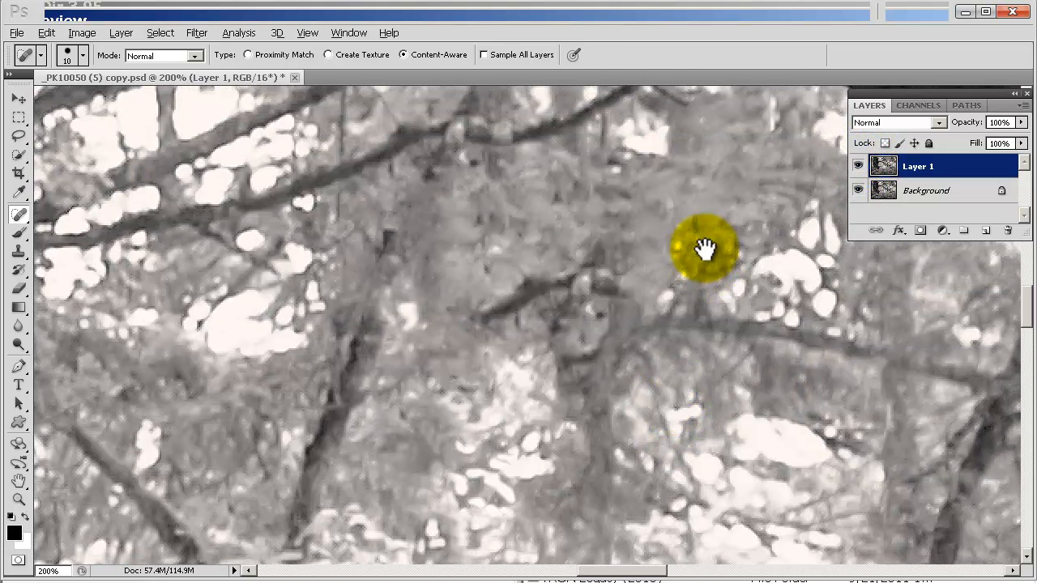
key(ctrl+minus)
key(ctrl+minus)
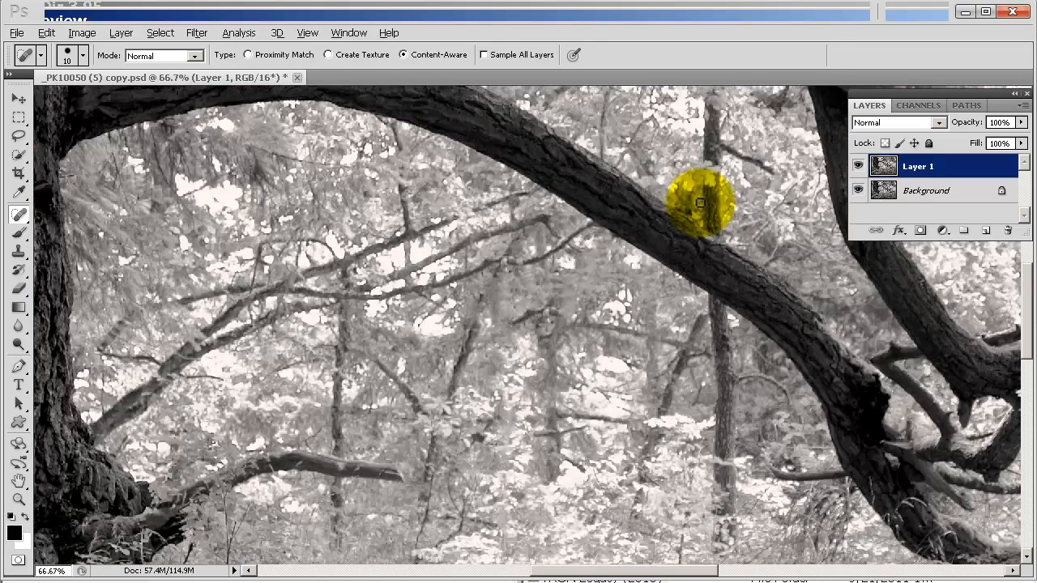
drag(698, 203, 591, 104)
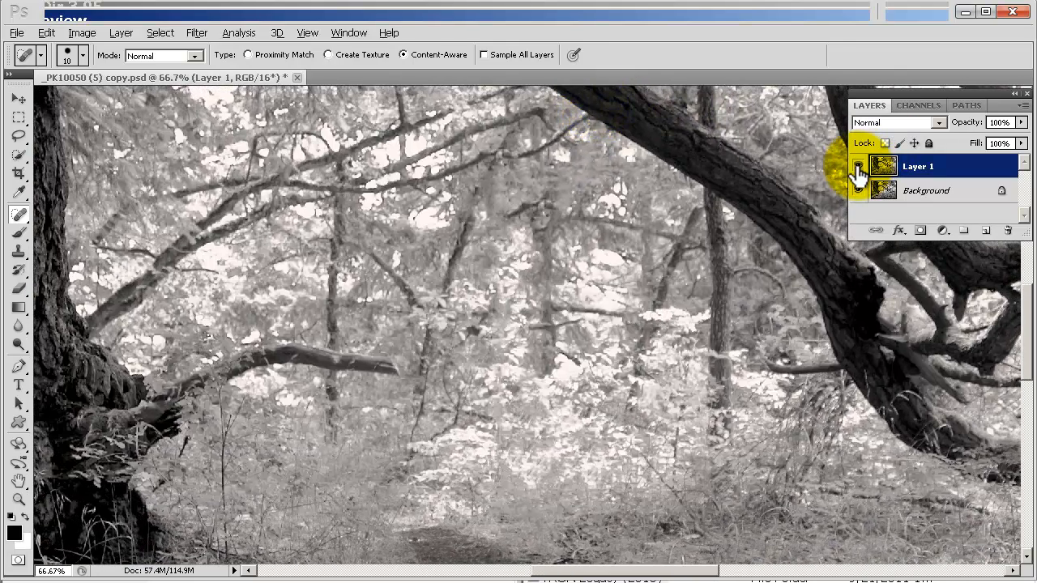
click(859, 168)
click(858, 167)
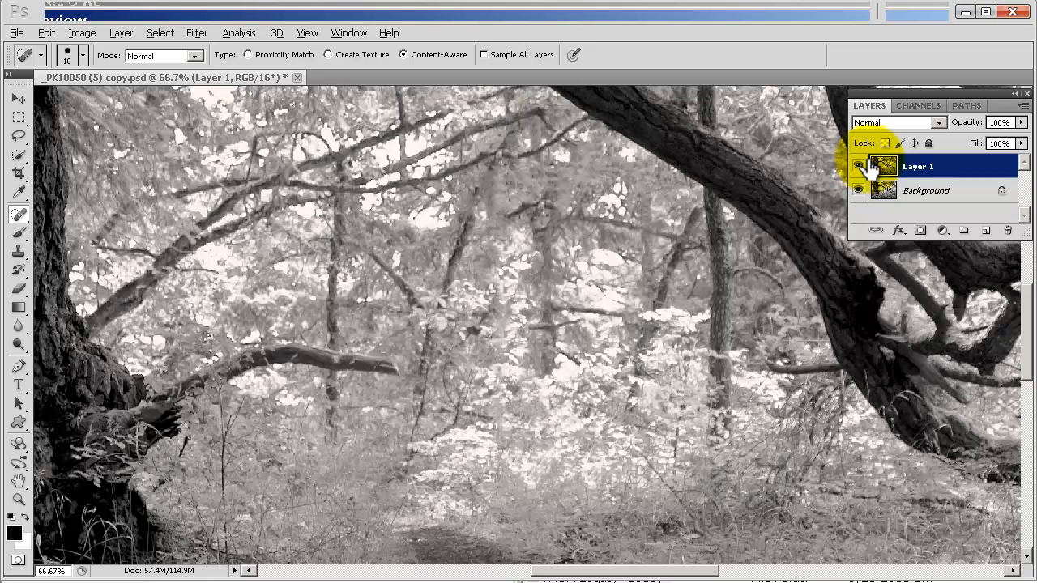
click(859, 166)
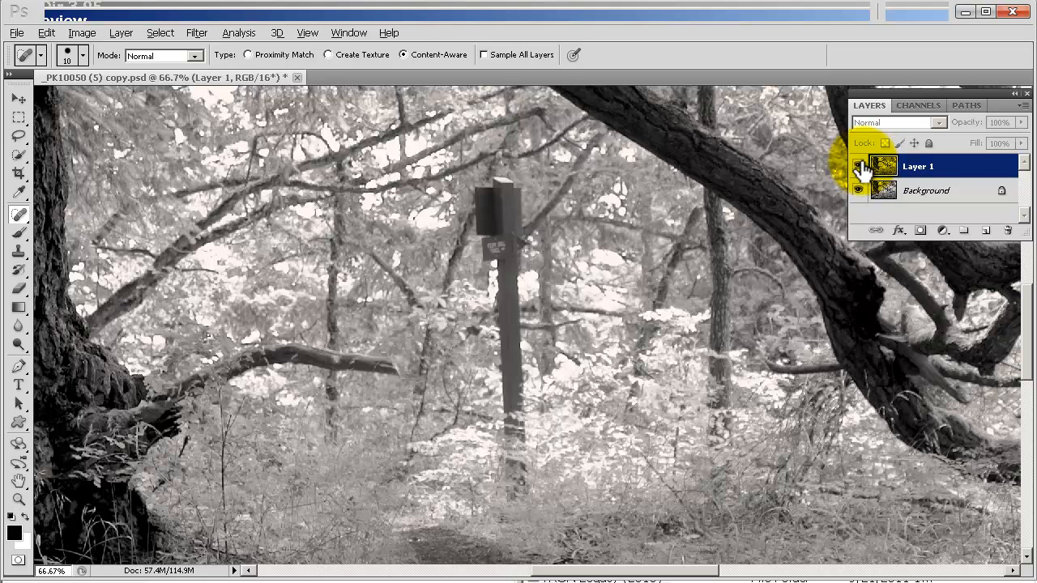
- Show Layer 1 again and heal the dark branch stub in the upper filled area and the twig end crossing the faint background trunk
click(859, 166)
key(ctrl+plus)
key(ctrl+plus)
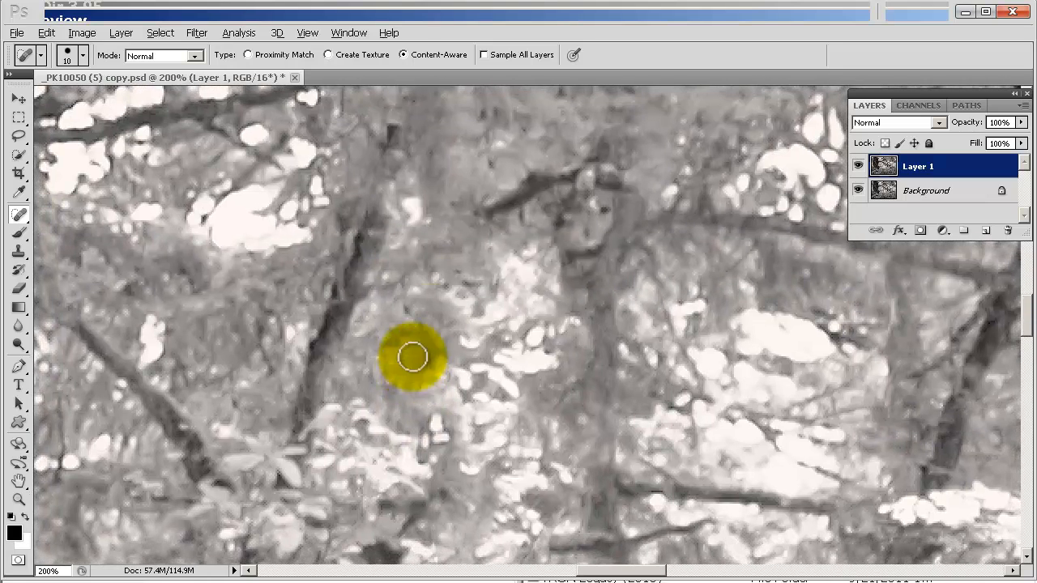
mouse_move(494, 217)
mouse_down()
mouse_move(469, 231)
mouse_move(542, 173)
mouse_move(523, 183)
mouse_move(566, 181)
mouse_move(549, 168)
mouse_move(513, 187)
mouse_up()
key(space)
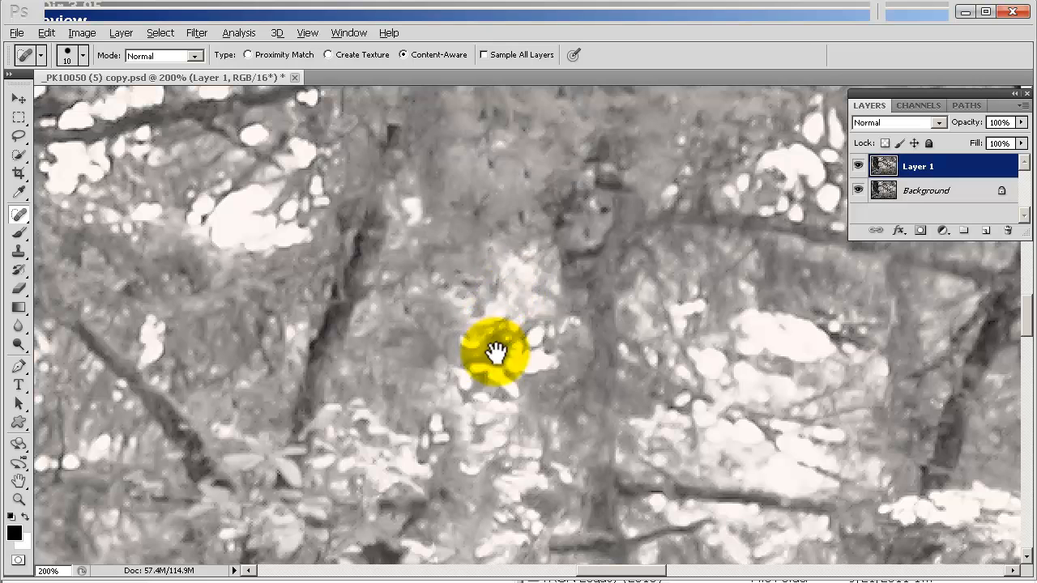
mouse_move(493, 352)
mouse_down()
mouse_move(493, 180)
mouse_move(559, 231)
mouse_up()
mouse_move(562, 352)
mouse_down()
mouse_move(588, 371)
mouse_move(589, 389)
mouse_move(585, 346)
mouse_up()
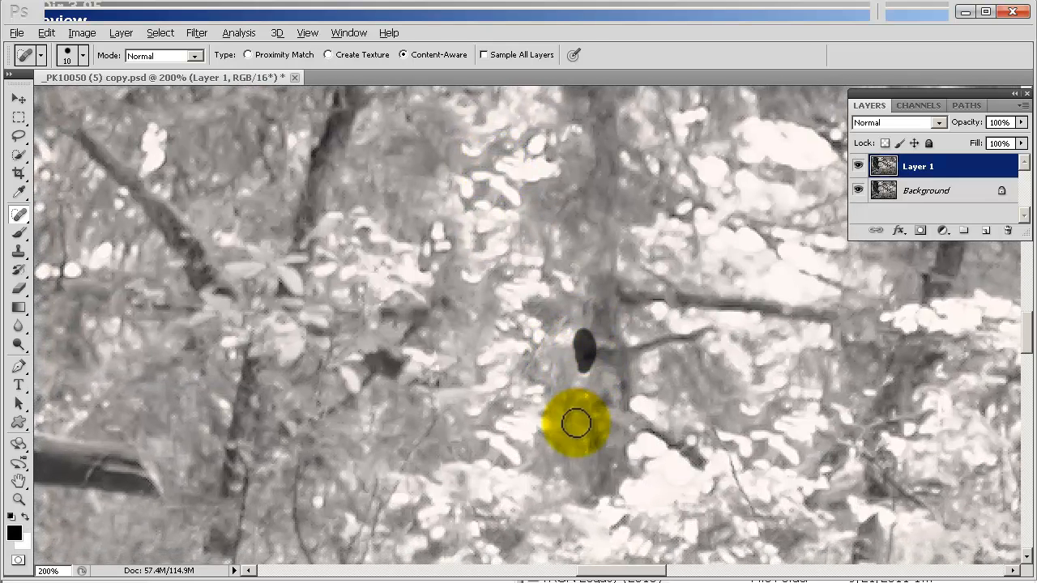
- Compare the retouched forest with the original signpost photo at 50% by toggling Layer 1's visibility
key(ctrl+minus)
key(ctrl+minus)
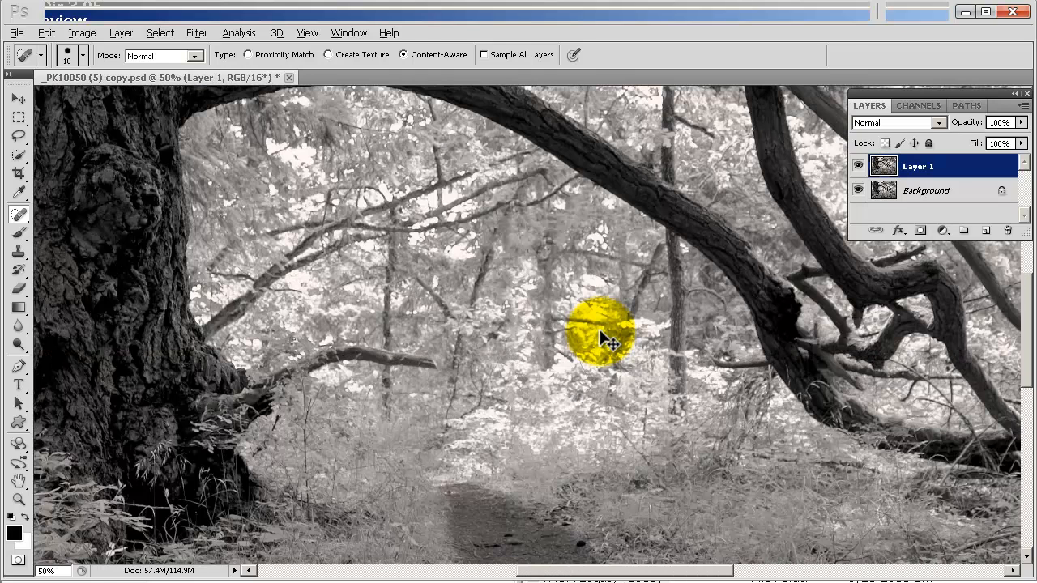
click(858, 167)
click(860, 168)
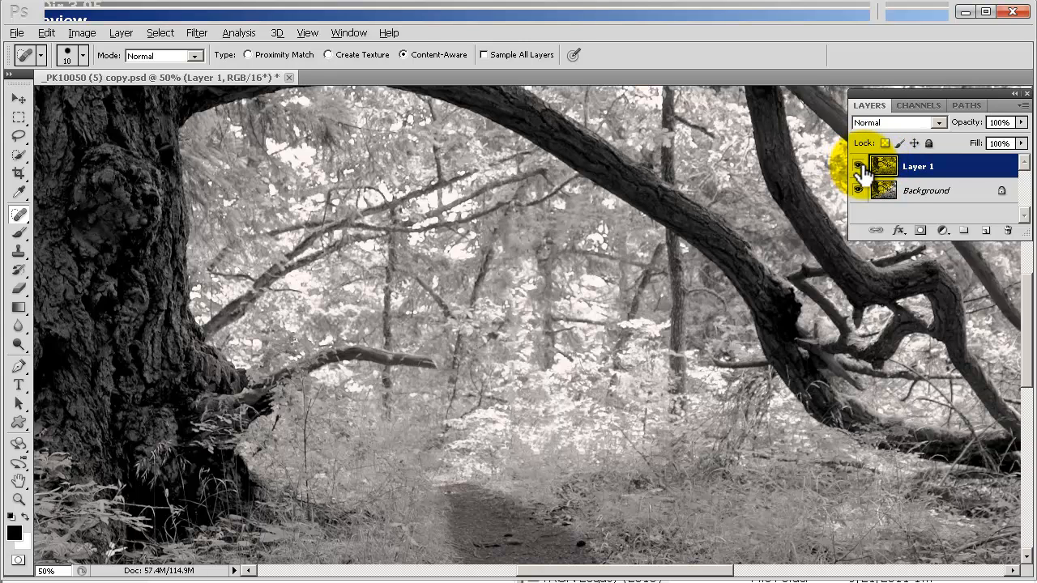
click(858, 167)
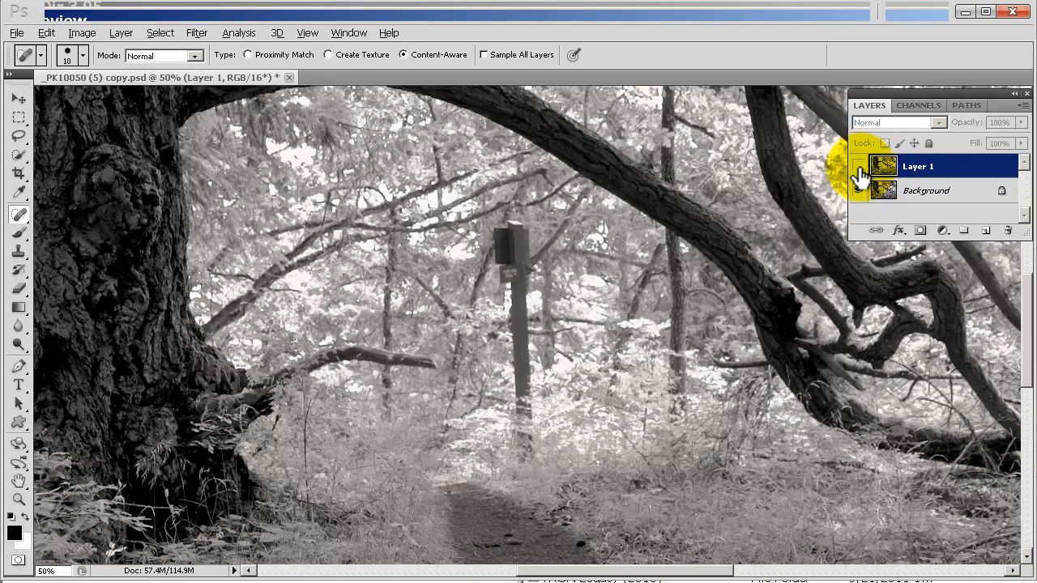
click(859, 168)
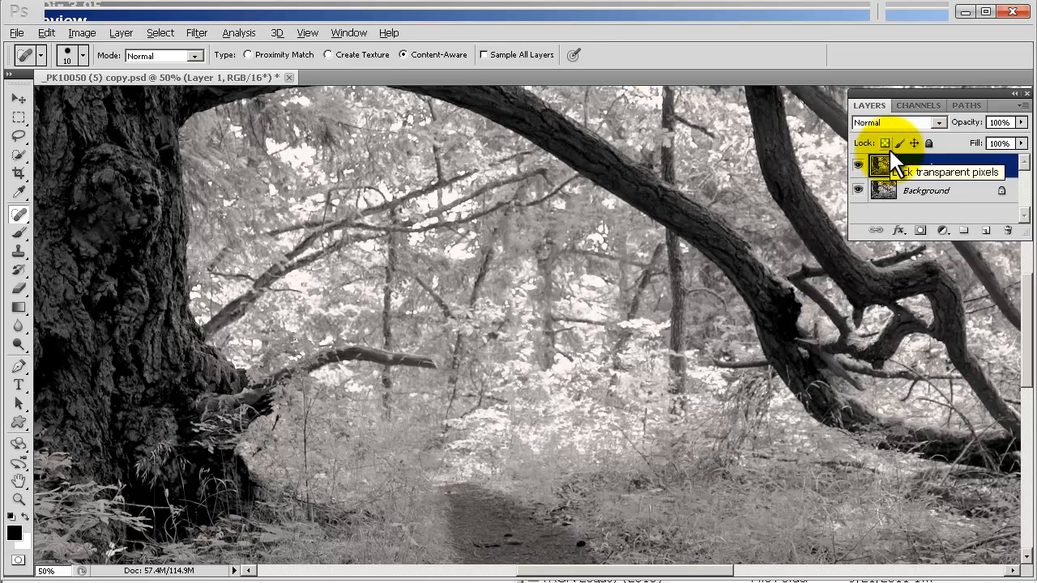
- Hide the tools and panels and fit the whole photo on screen to review the finished retouch
key(ctrl+minus)
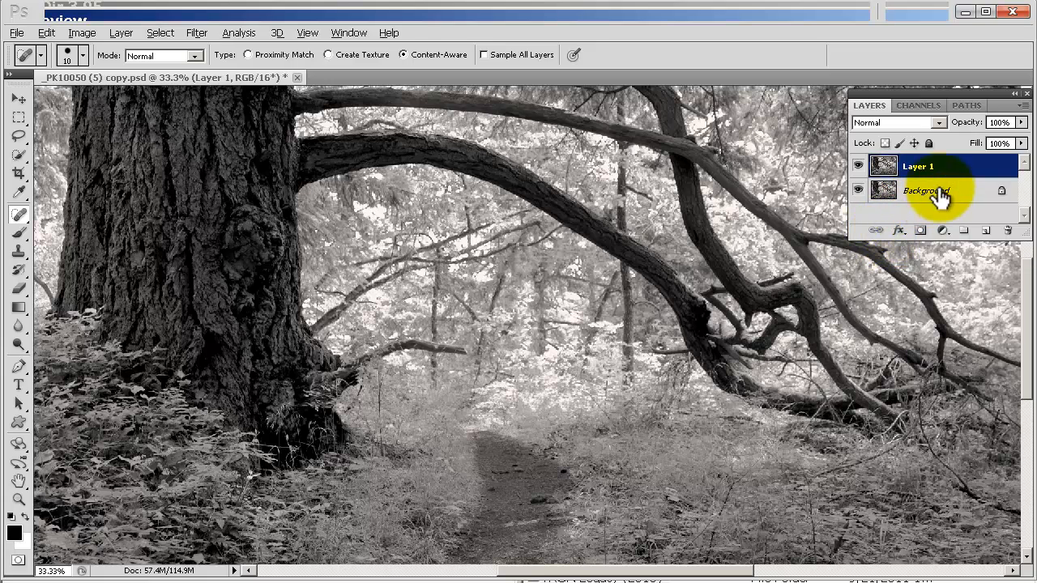
key(Tab)
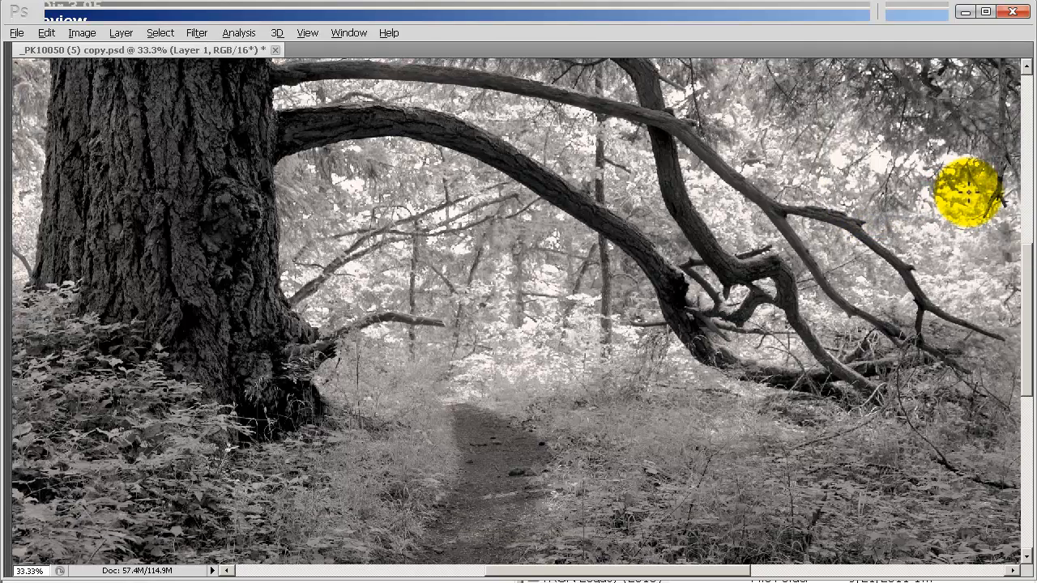
key(ctrl+0)
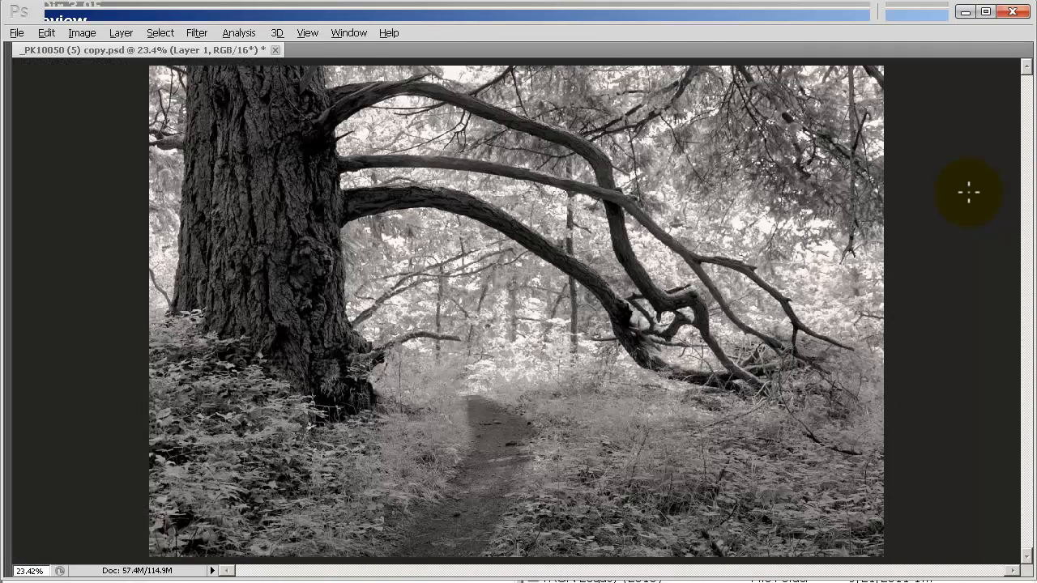